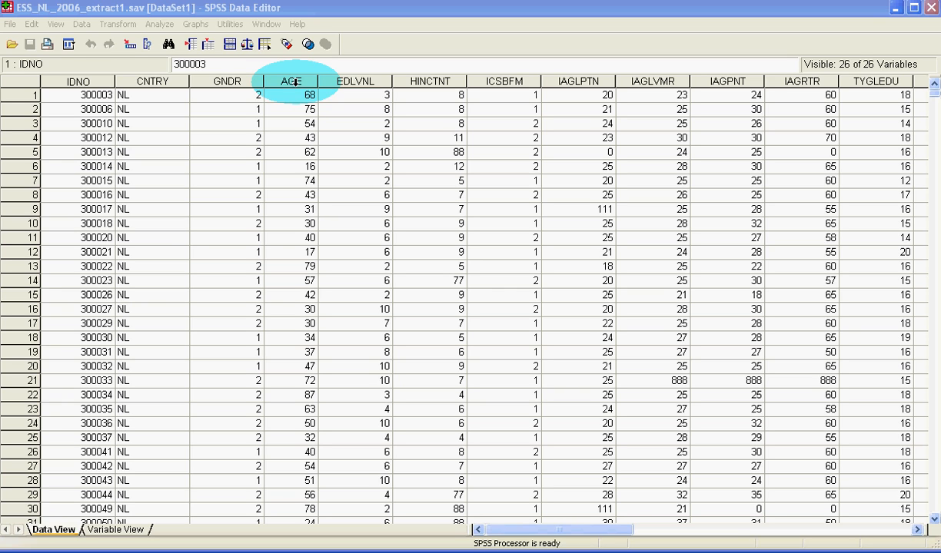
Step: Set up a Descriptives analysis of Age [AGE] that saves the standardized values as a variable
left_click(159, 24)
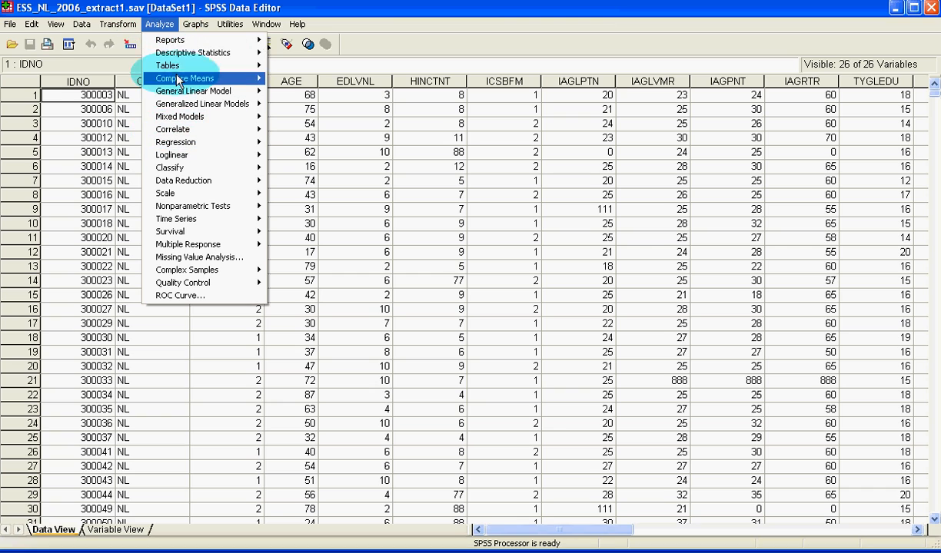
mouse_move(181, 53)
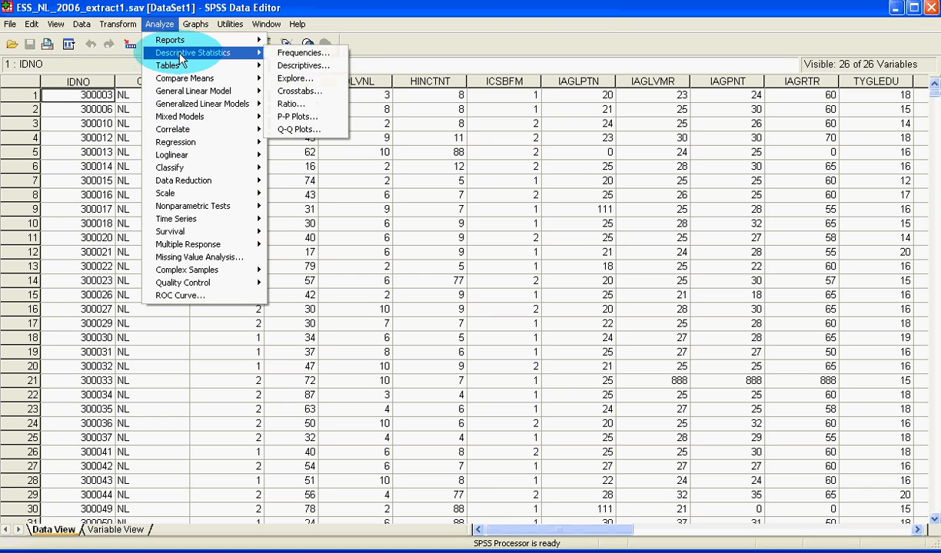
left_click(323, 69)
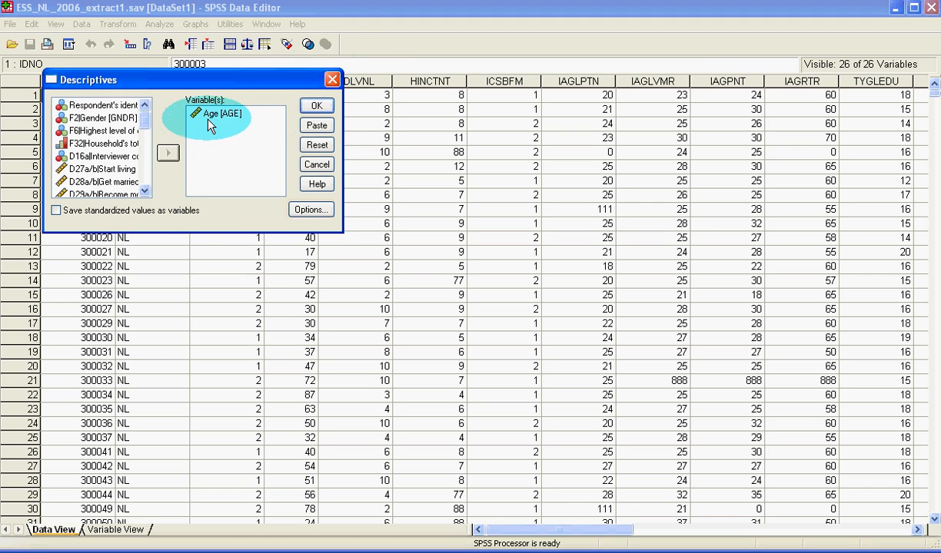
left_click_drag(219, 121, 98, 130)
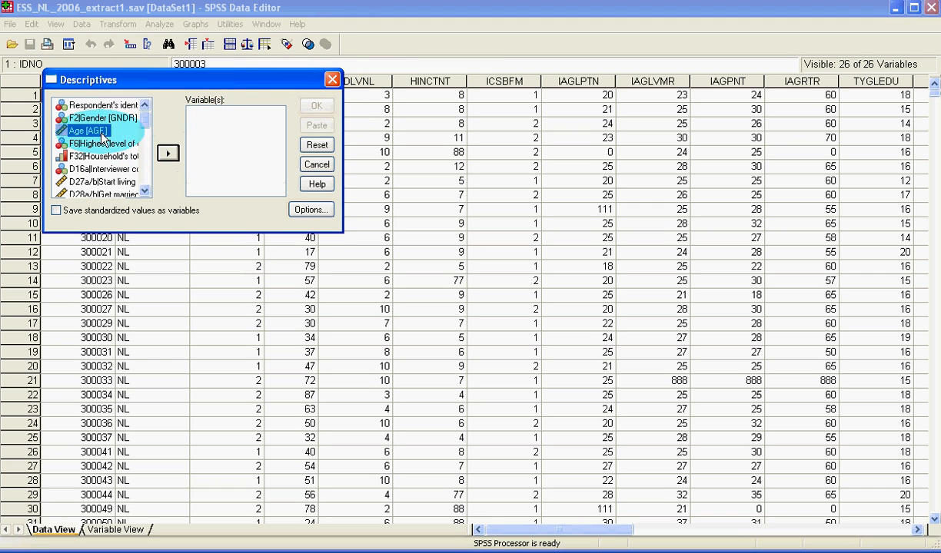
left_click(168, 153)
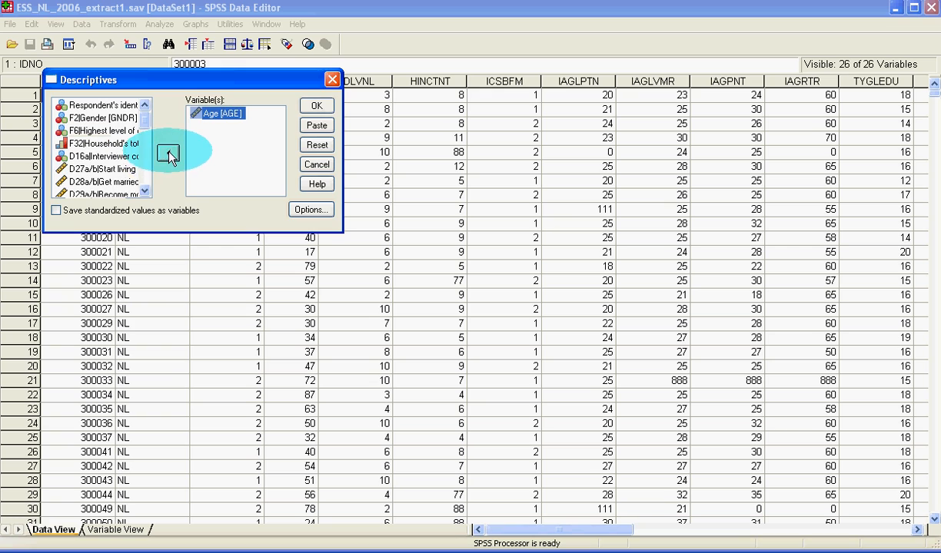
left_click(58, 211)
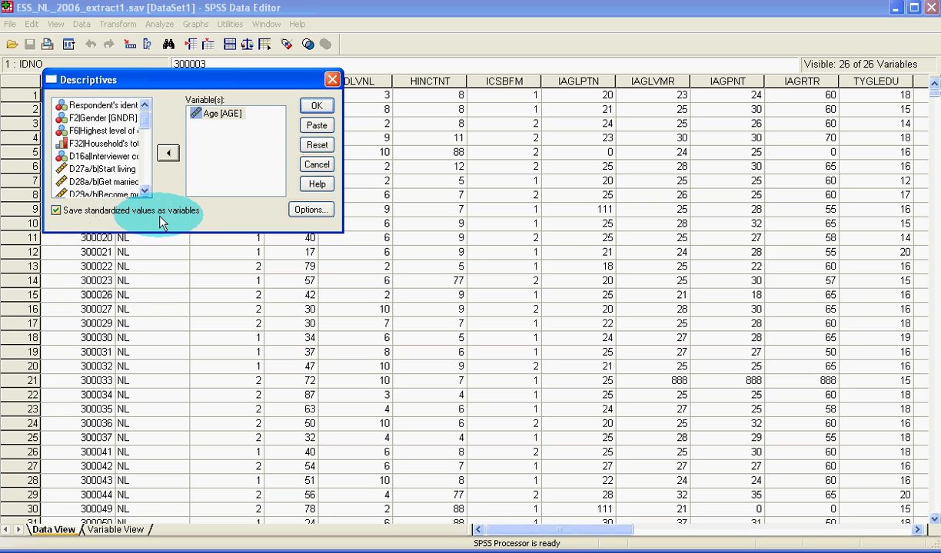
Step: Exclude the maximum from the Descriptives statistics and run the analysis
left_click(316, 212)
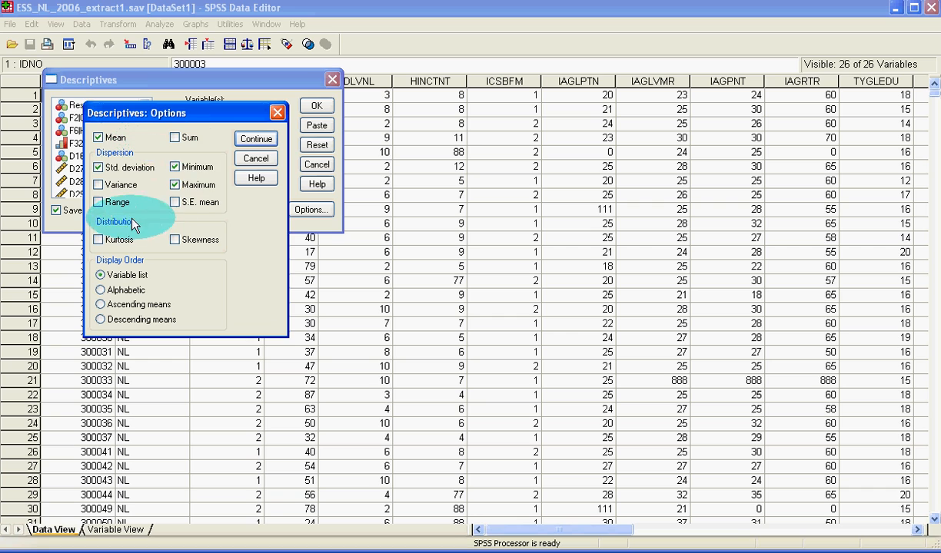
left_click(178, 185)
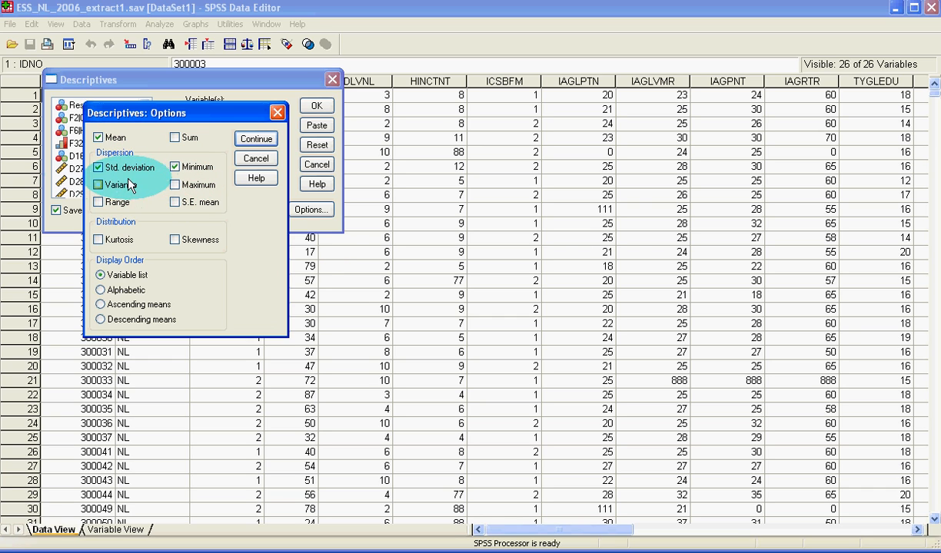
left_click(256, 145)
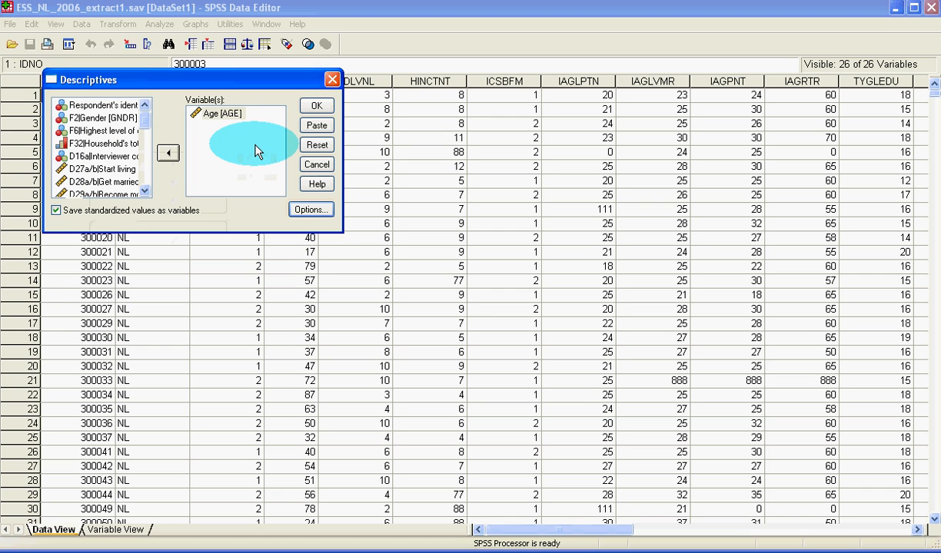
left_click(314, 106)
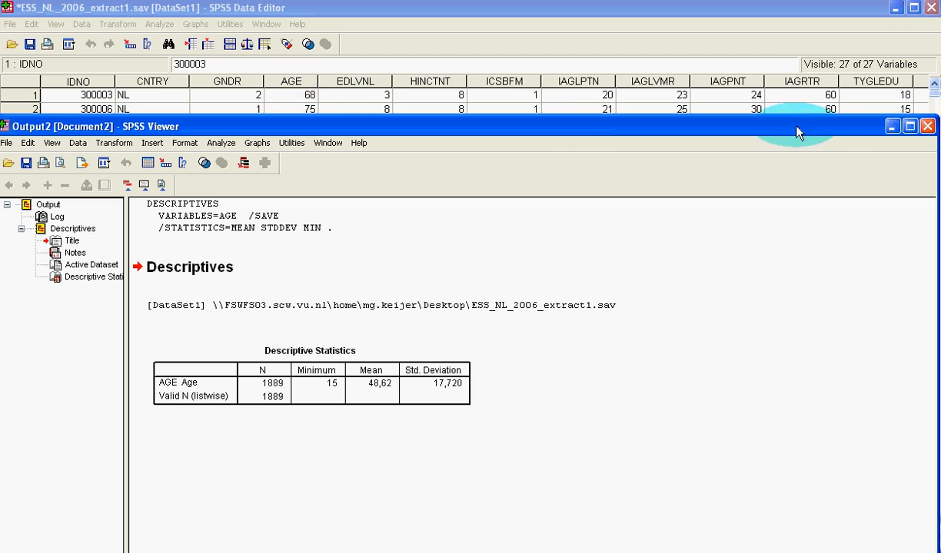
Step: Examine the mean and standard deviation of age in the output and compare the AGE values with the ZAGE scores
left_click_drag(639, 126, 637, 11)
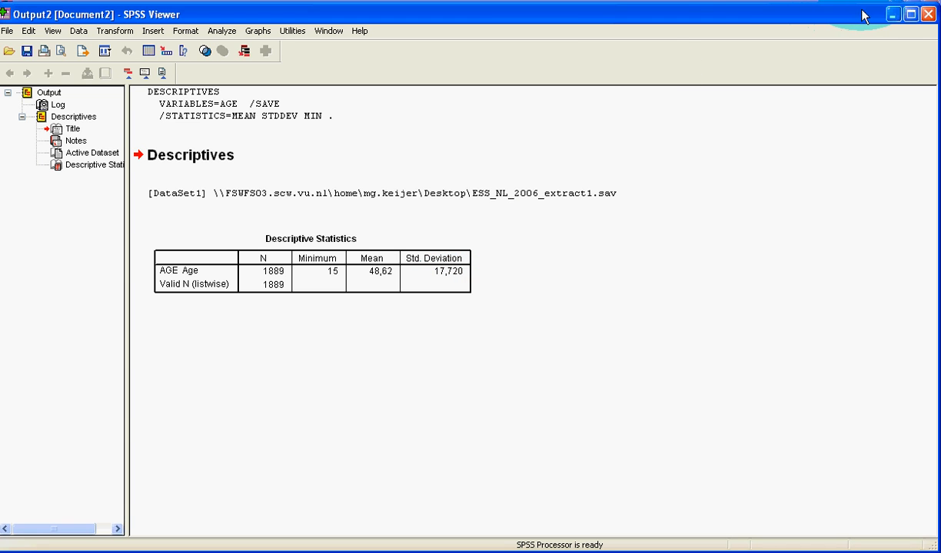
left_click(892, 17)
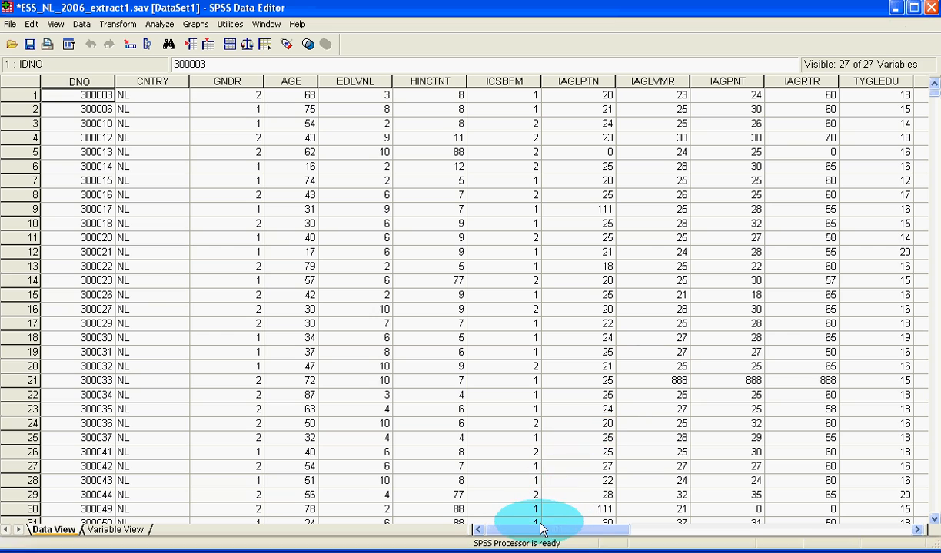
left_click_drag(542, 530, 718, 530)
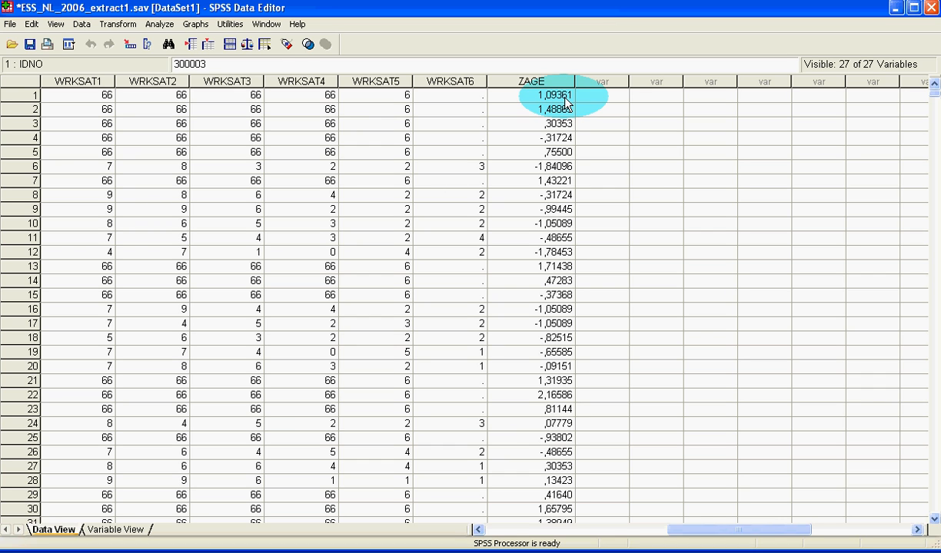
left_click_drag(714, 530, 479, 529)
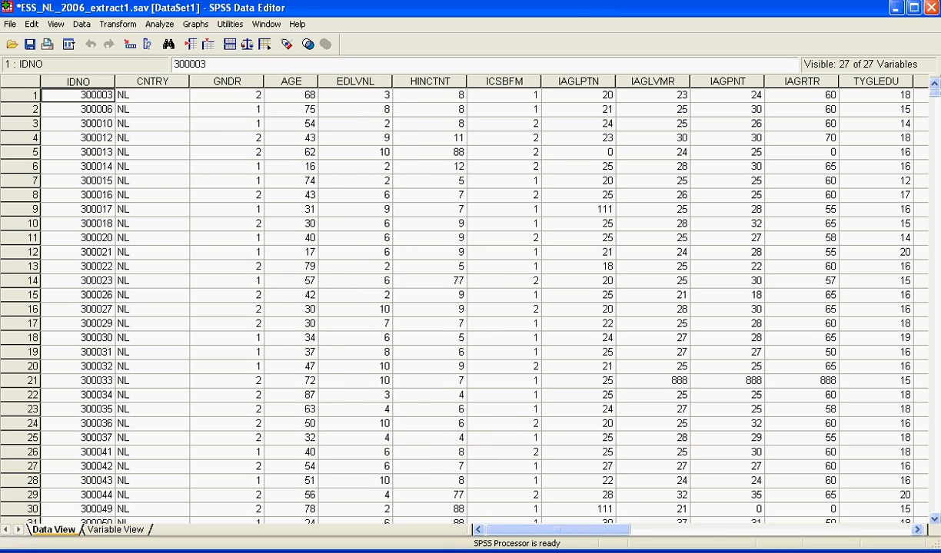
left_click(257, 552)
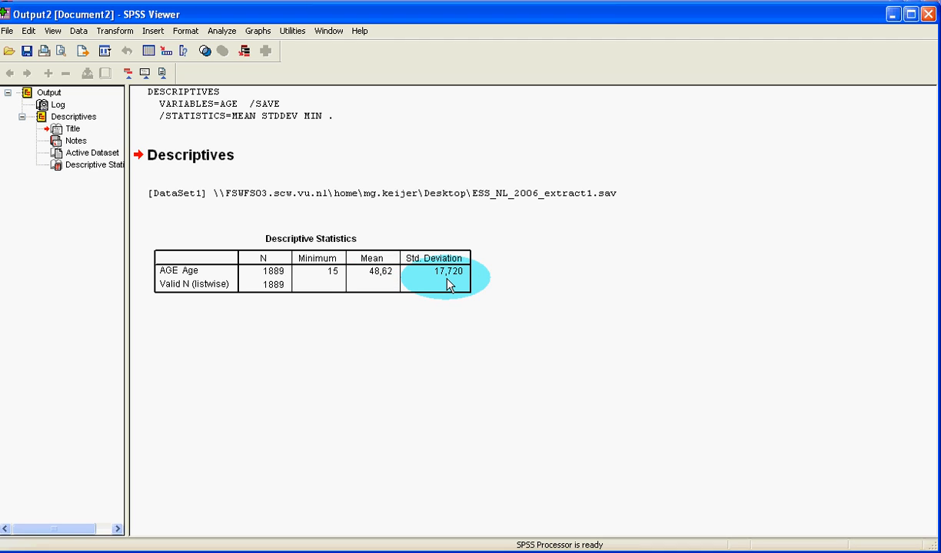
left_click(894, 14)
left_click_drag(496, 530, 699, 530)
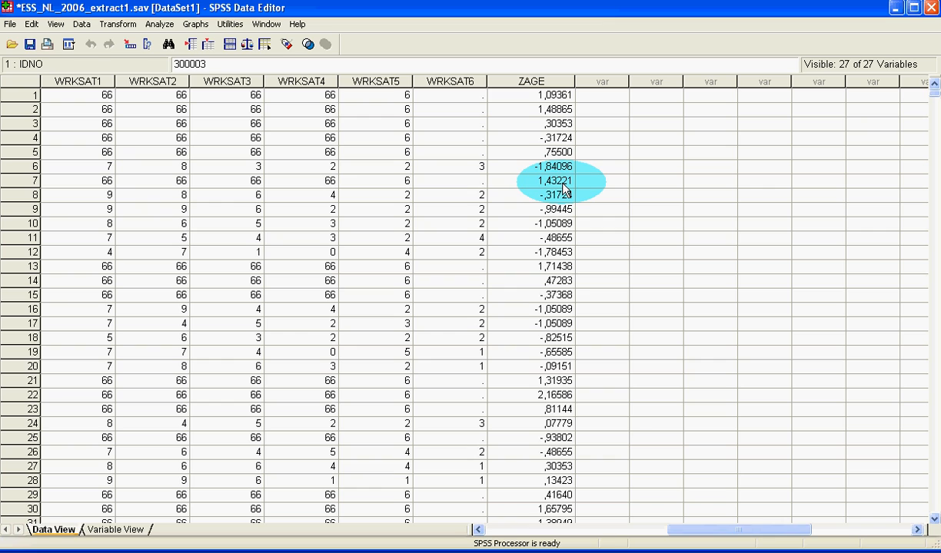
Step: Set up Rank Cases with Age [AGE] as the variable to rank
left_click(119, 24)
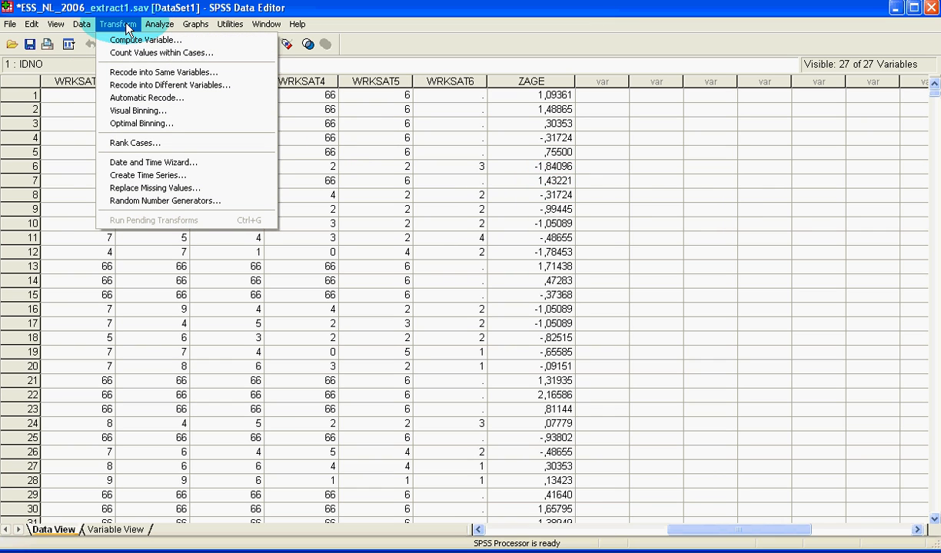
left_click(127, 146)
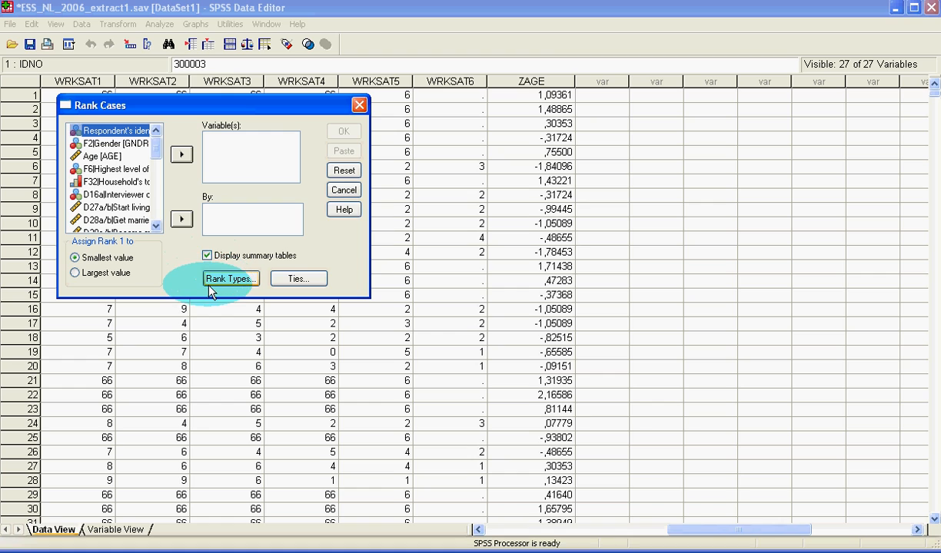
left_click(149, 157)
left_click(182, 155)
Step: Replace the plain rank type with proportion estimates using the Blom formula, run the ranking, and return to the data
left_click(225, 279)
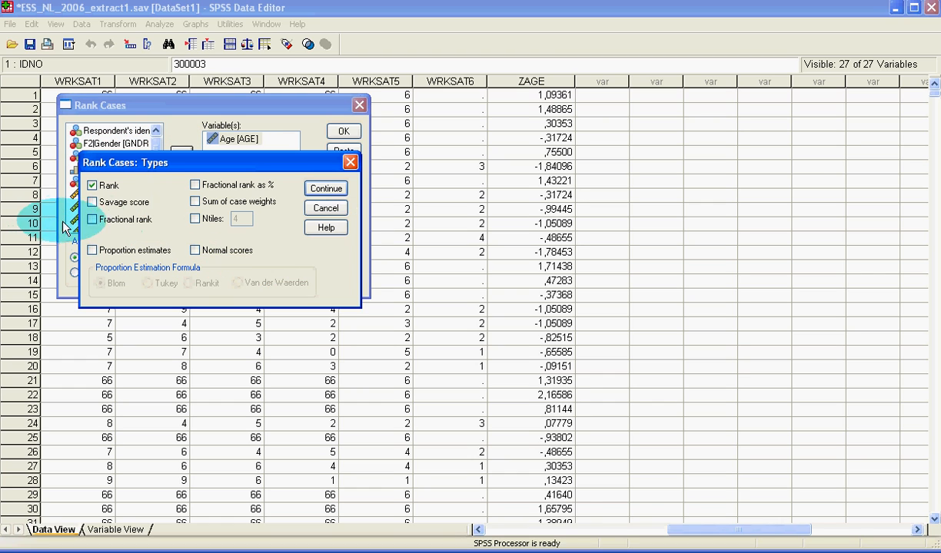
left_click(93, 186)
left_click(92, 251)
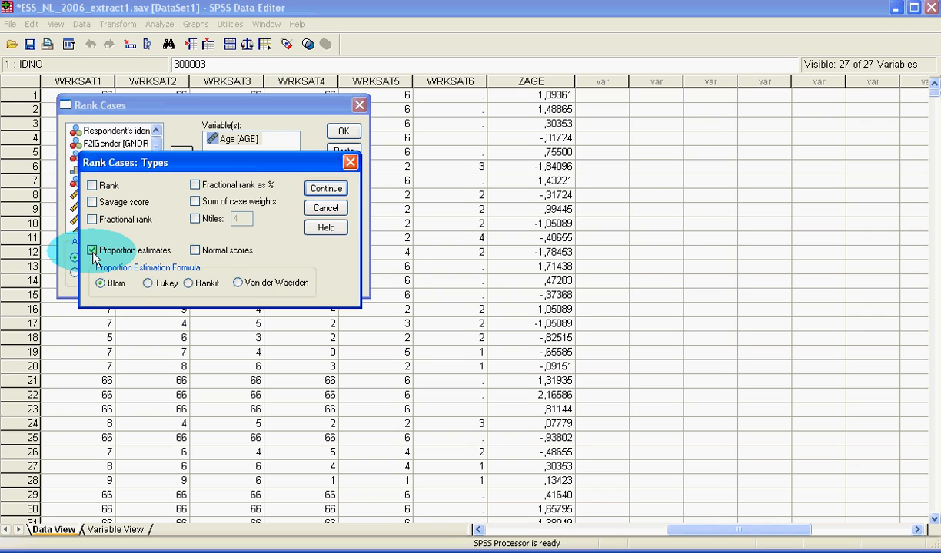
left_click(116, 284)
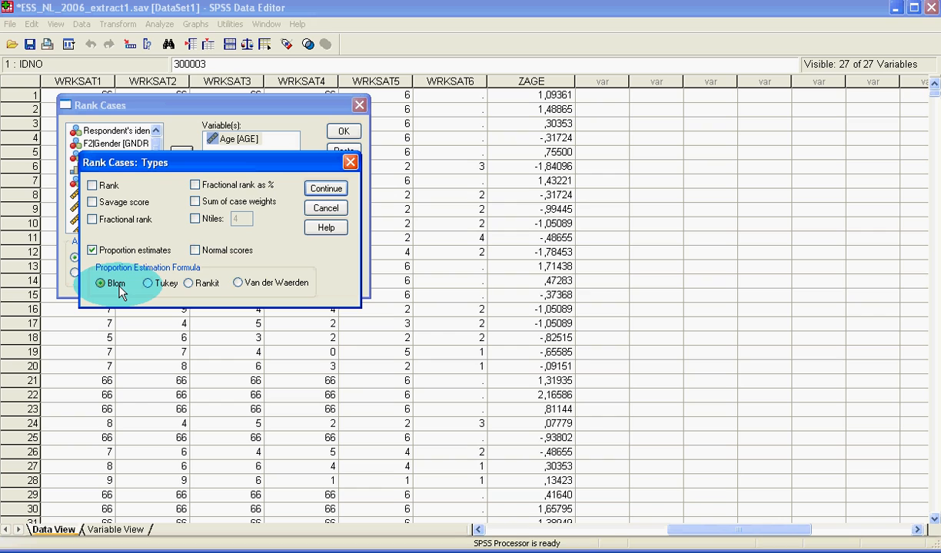
left_click(326, 188)
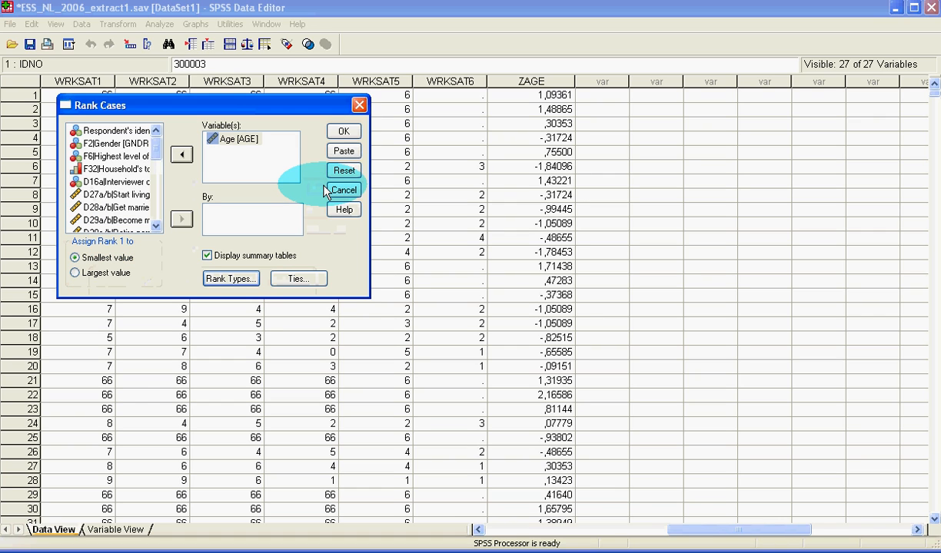
left_click(342, 130)
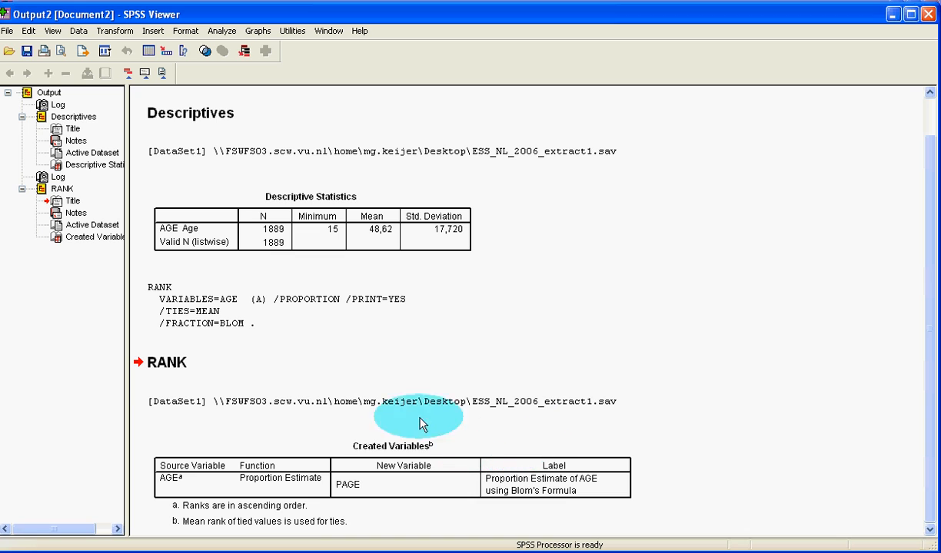
left_click(893, 14)
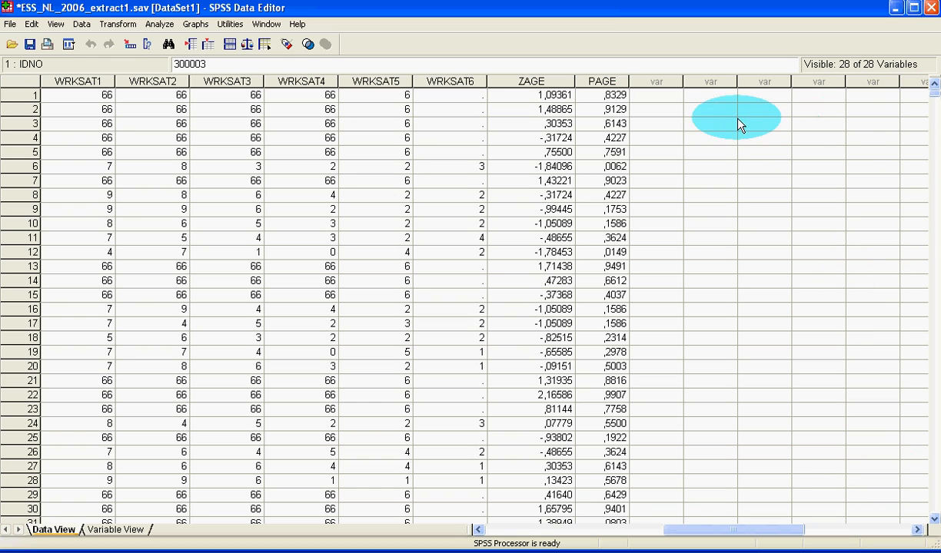
mouse_move(615, 82)
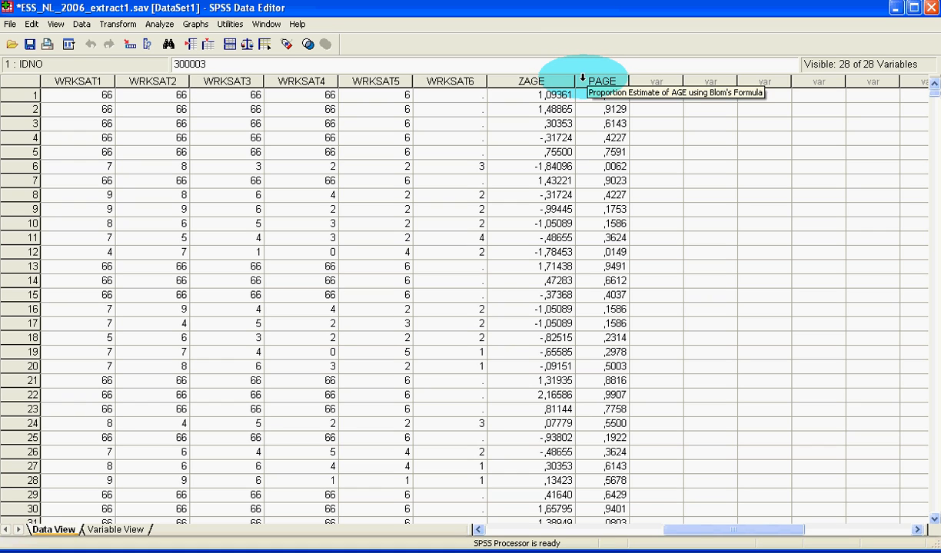
Step: Sort the cases by ZAGE in ascending order and return to the data
left_click(82, 24)
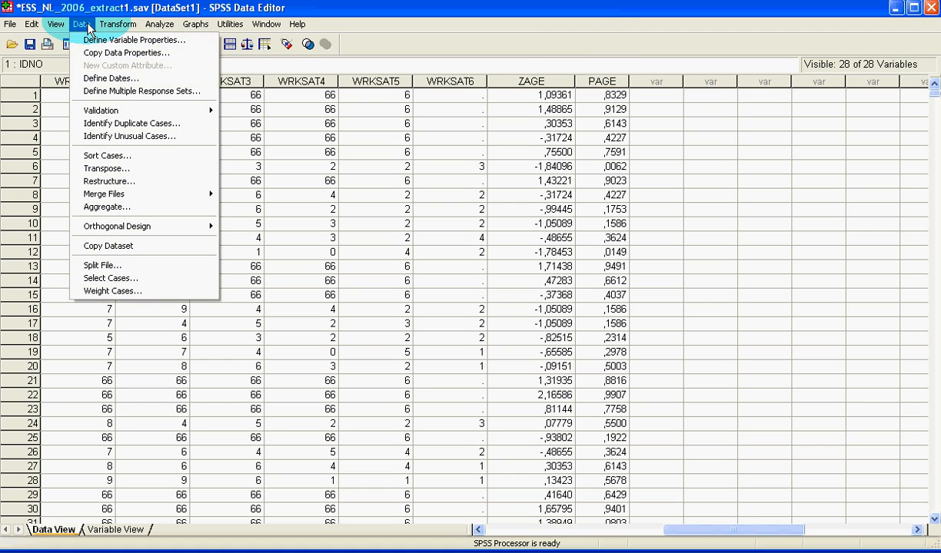
left_click(115, 157)
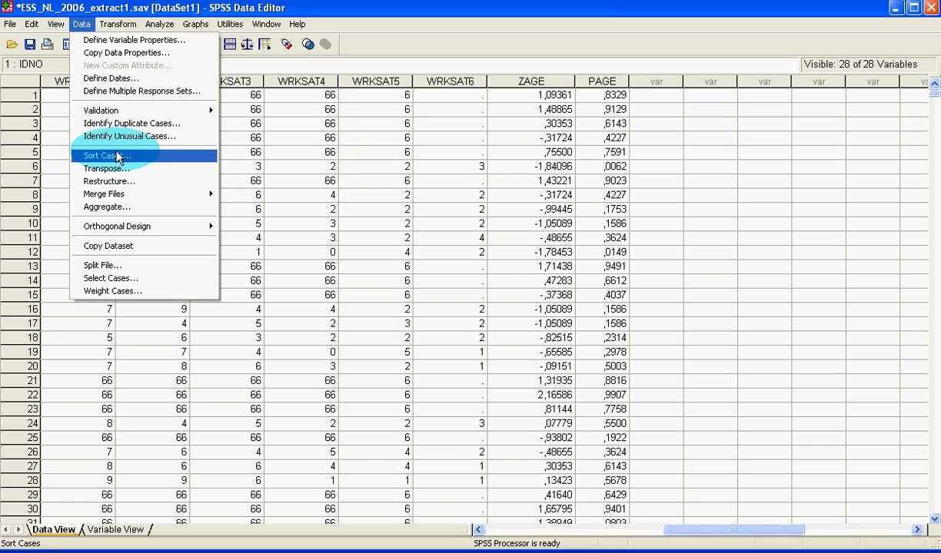
left_click(542, 83)
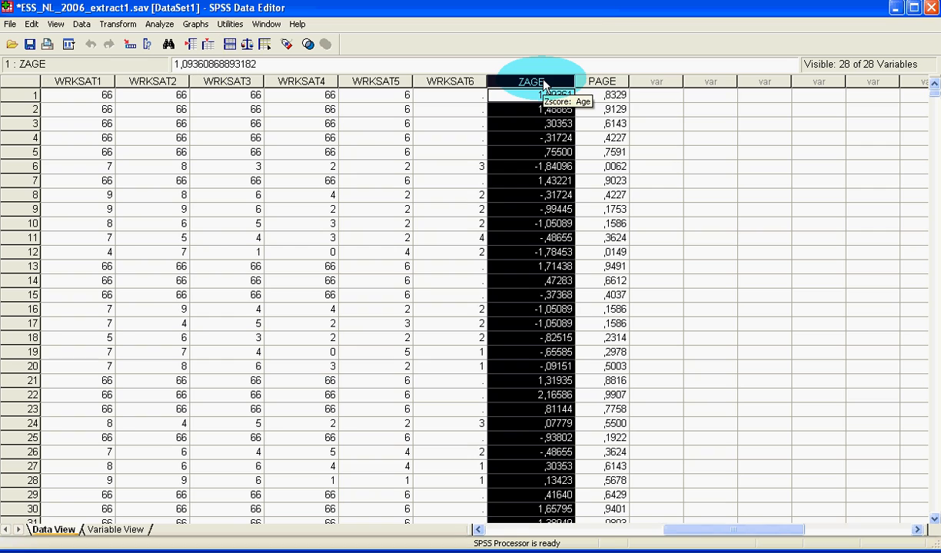
right_click(543, 85)
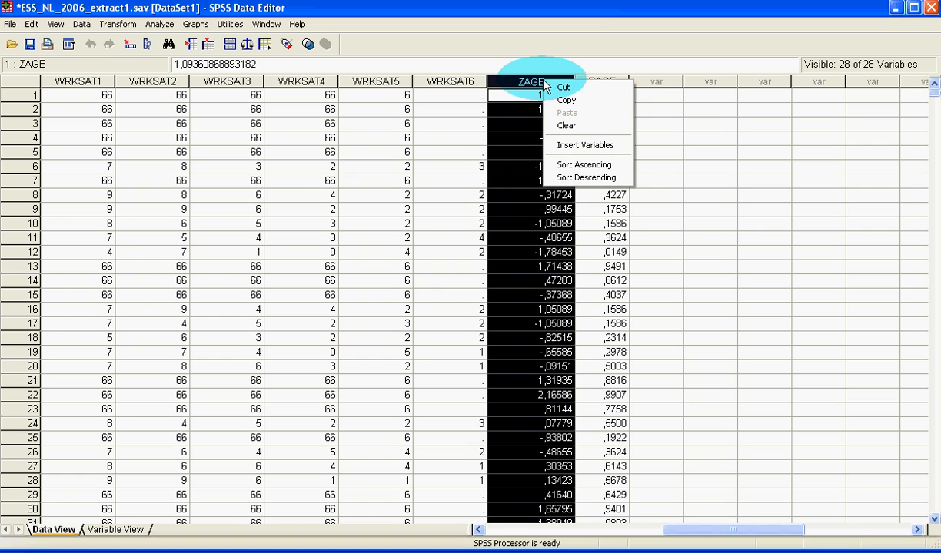
left_click(576, 165)
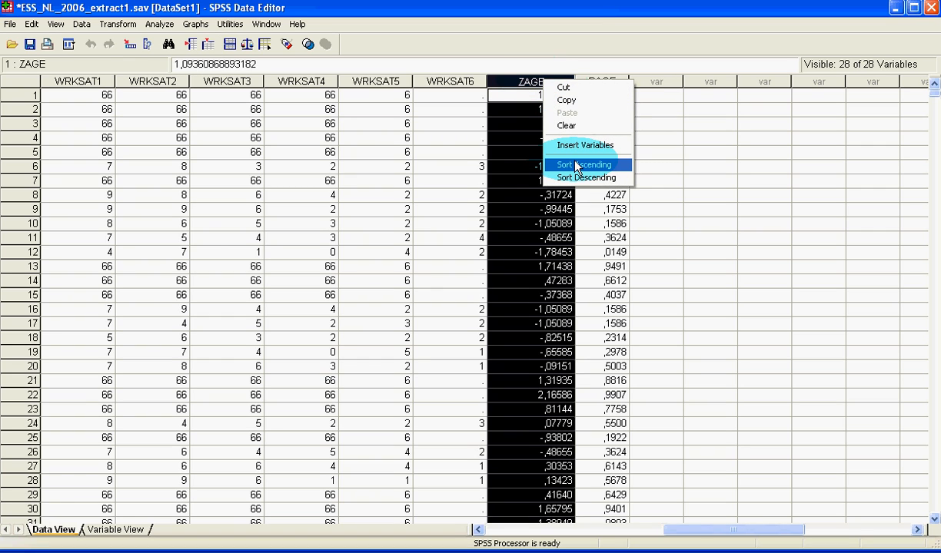
left_click(577, 164)
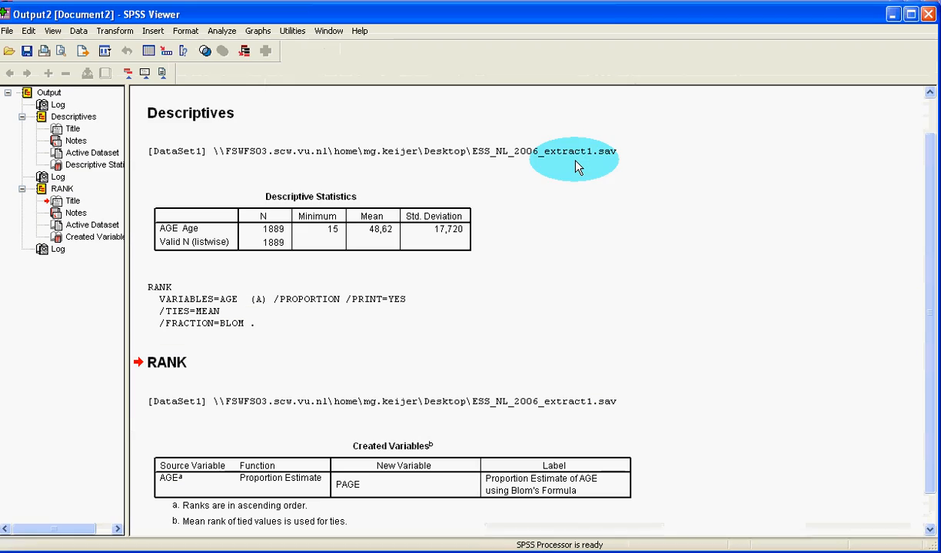
left_click(896, 16)
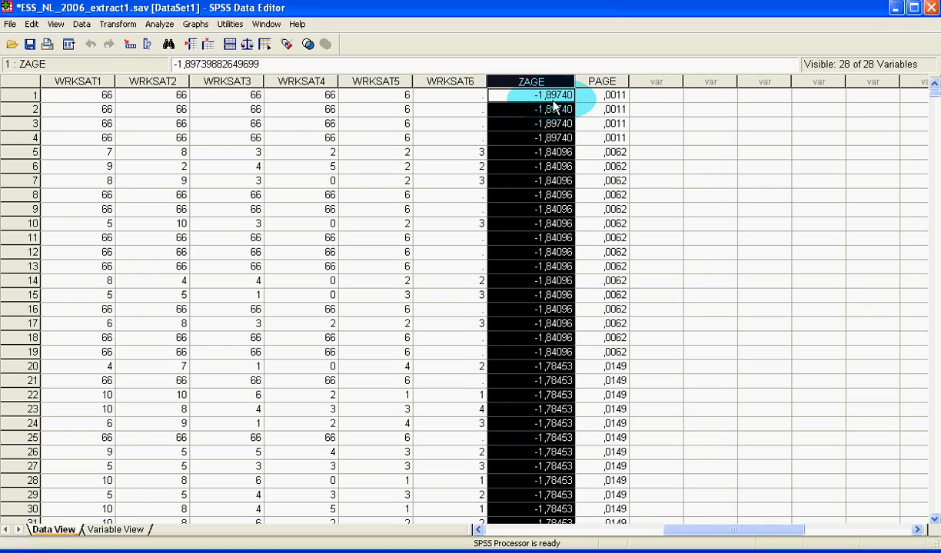
Step: Examine how the sorted ZAGE scores correspond to the PAGE proportions from the lowest to the highest cases
scroll(554, 105, "down", 20)
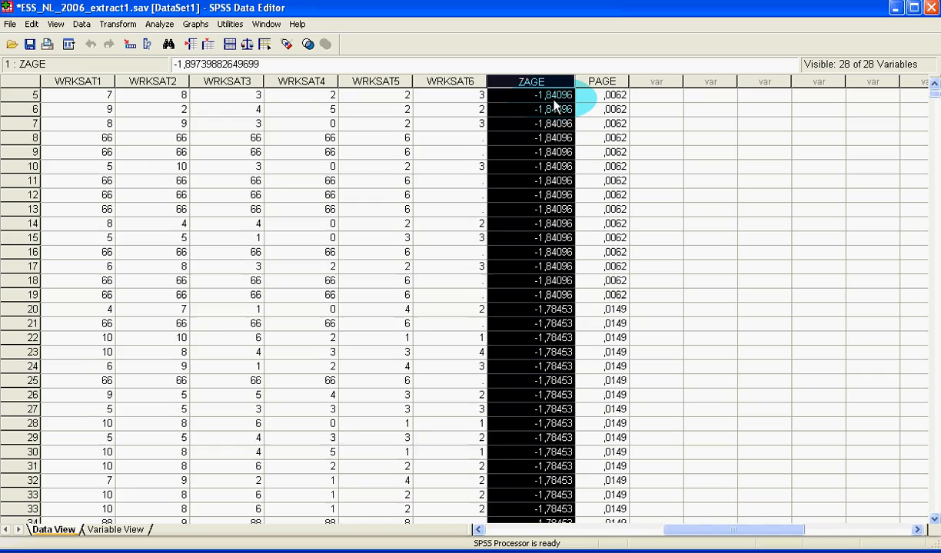
scroll(555, 104, "down", 20)
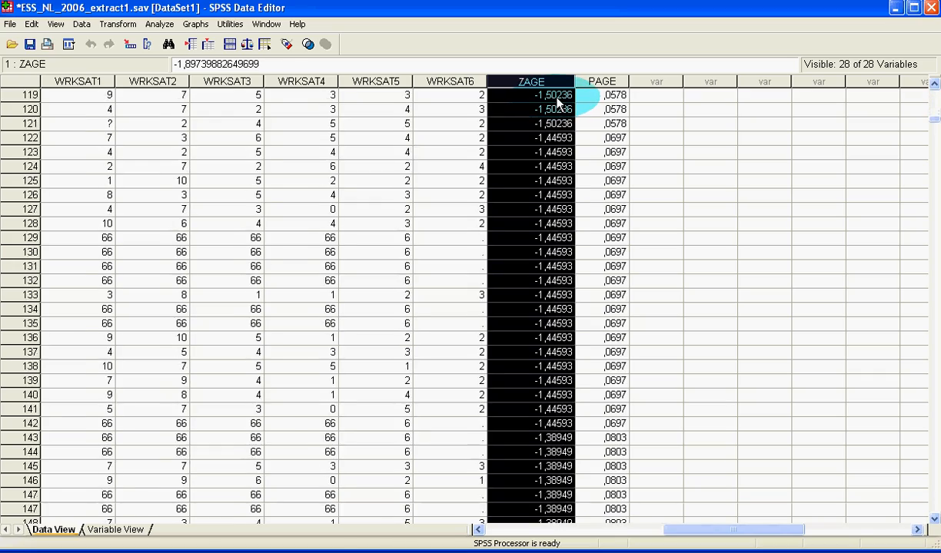
left_click_drag(936, 140, 910, 513)
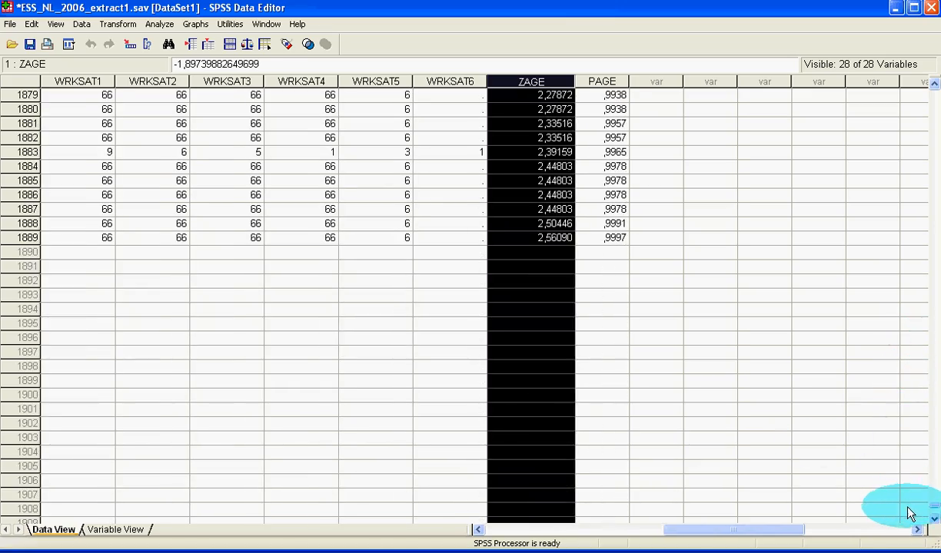
left_click(700, 269)
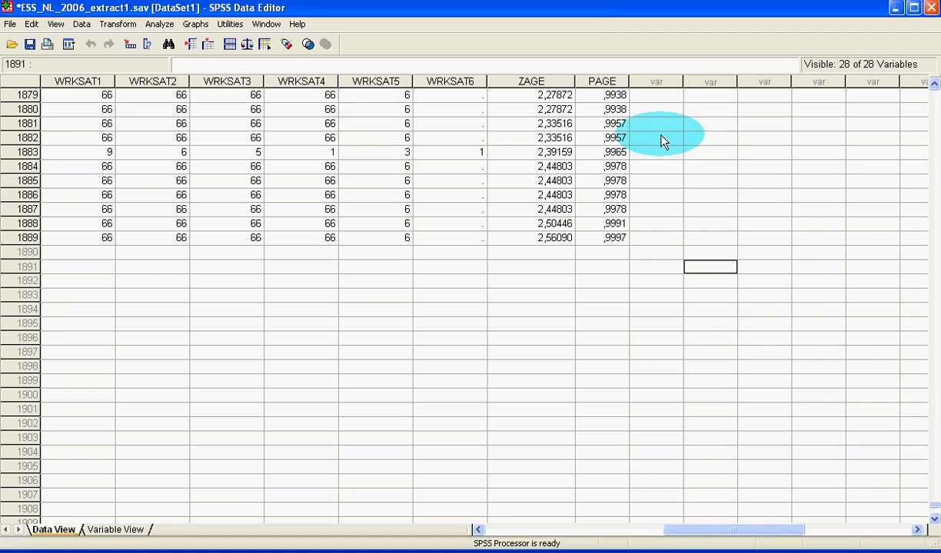
left_click_drag(934, 505, 934, 486)
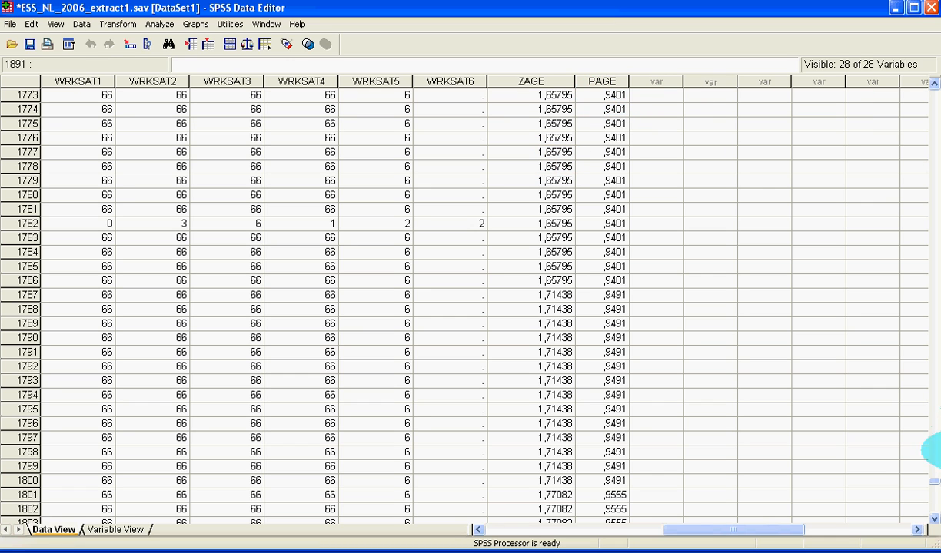
mouse_move(934, 482)
left_mouse_down()
mouse_move(917, 348)
mouse_move(928, 85)
mouse_move(931, 495)
left_mouse_up()
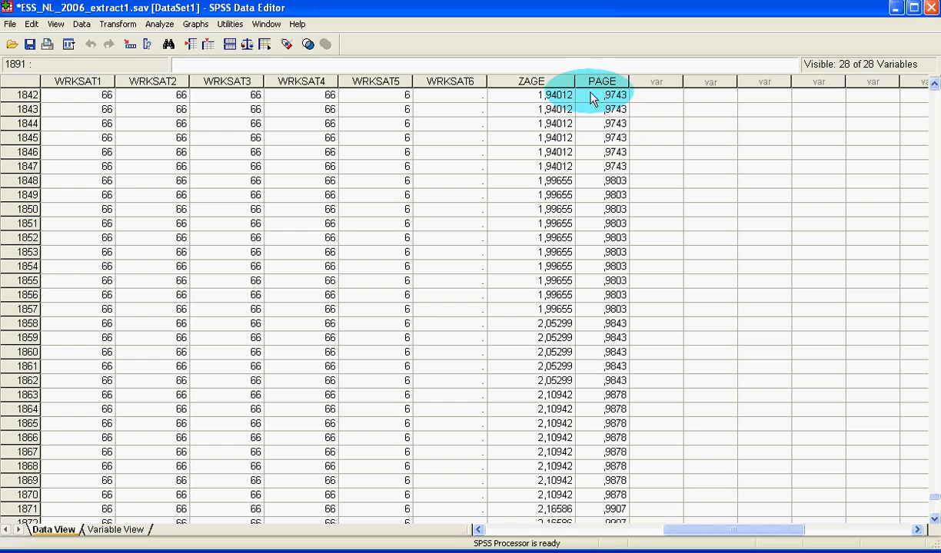
mouse_move(615, 82)
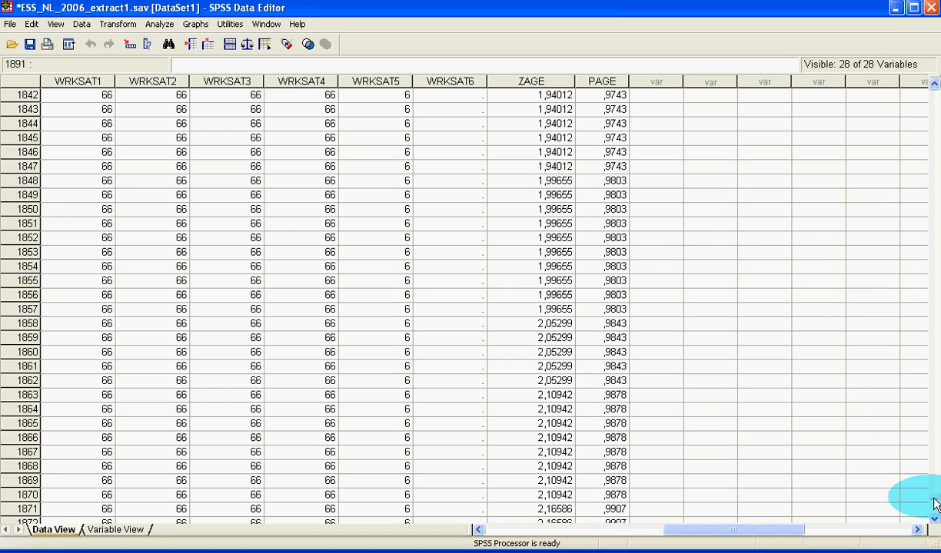
left_click_drag(933, 499, 933, 88)
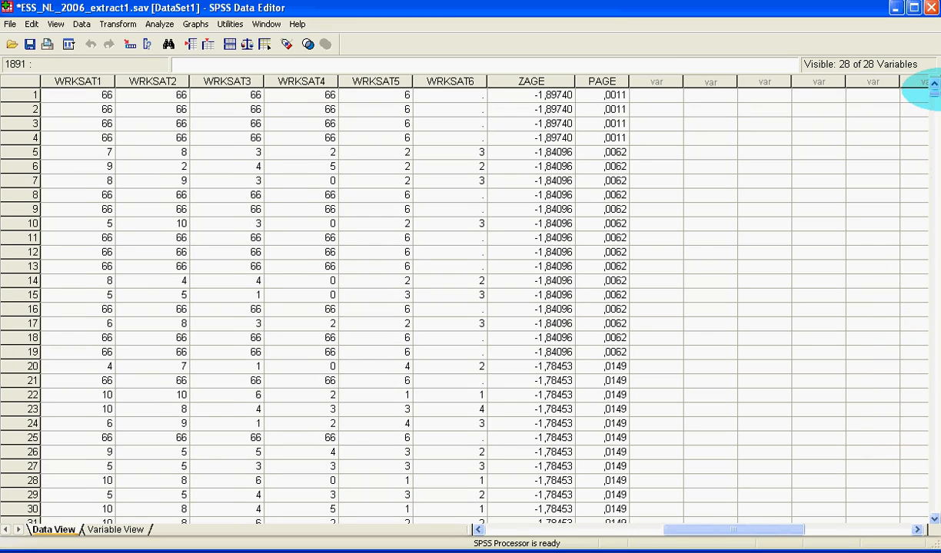